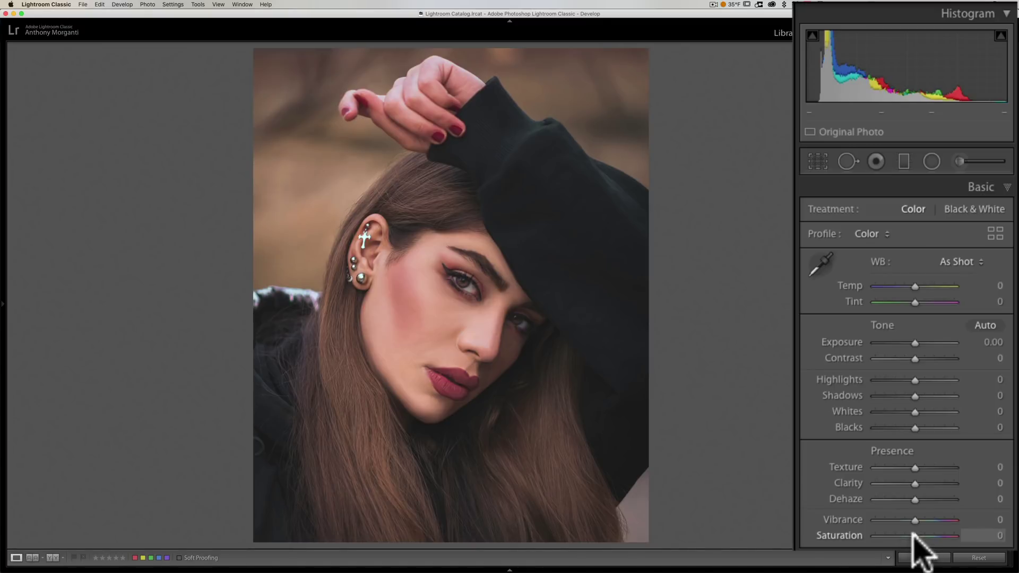
Step: Push saturation to +100 temporarily, then set the portrait's exposure to +1.22 and shadows to -84
left_click_drag(914, 535, 980, 536)
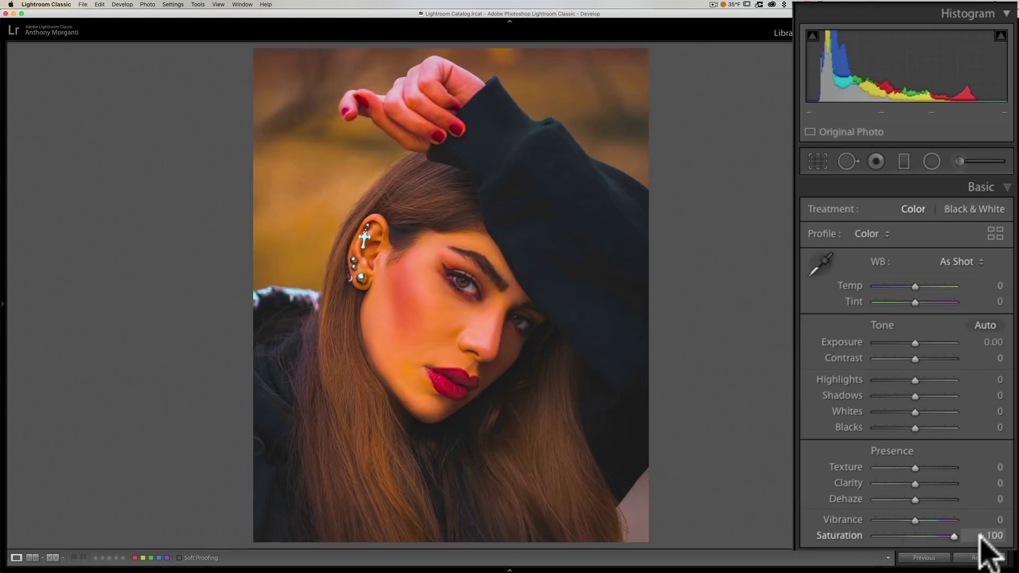
left_click(979, 536)
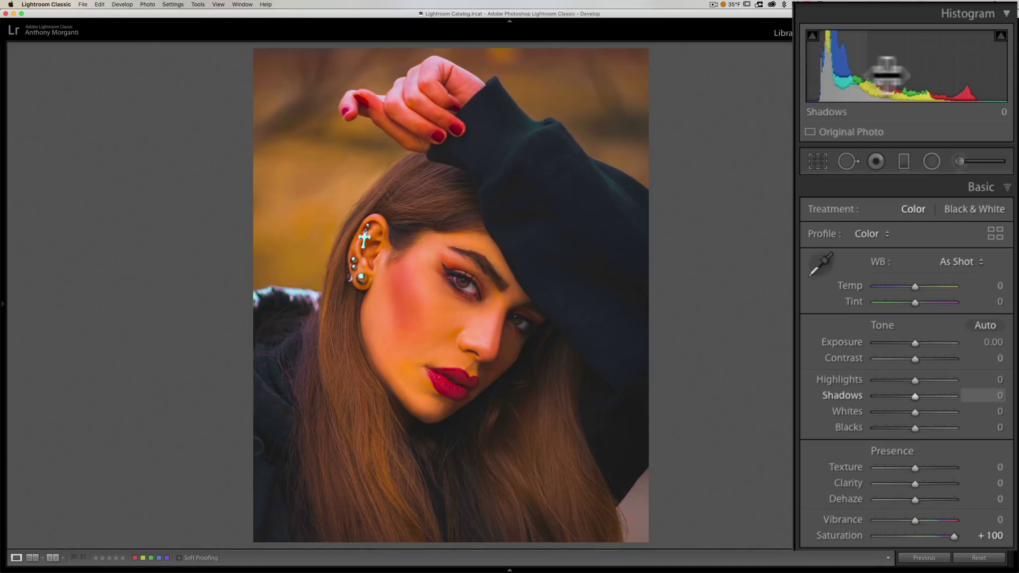
mouse_move(908, 64)
left_mouse_down()
mouse_move(960, 64)
mouse_move(893, 68)
mouse_move(991, 69)
mouse_move(901, 68)
left_mouse_up()
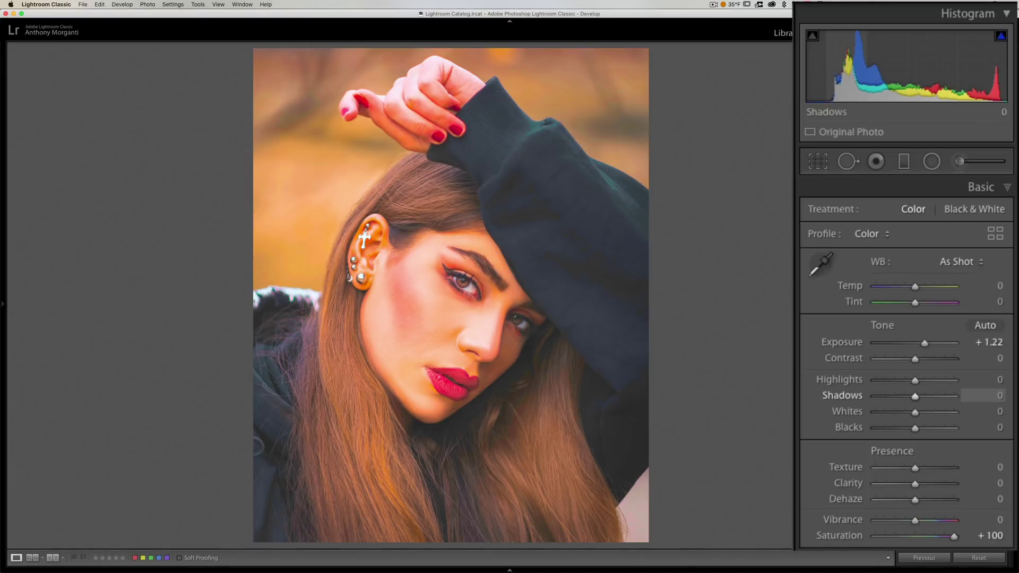
left_click_drag(854, 69, 821, 69)
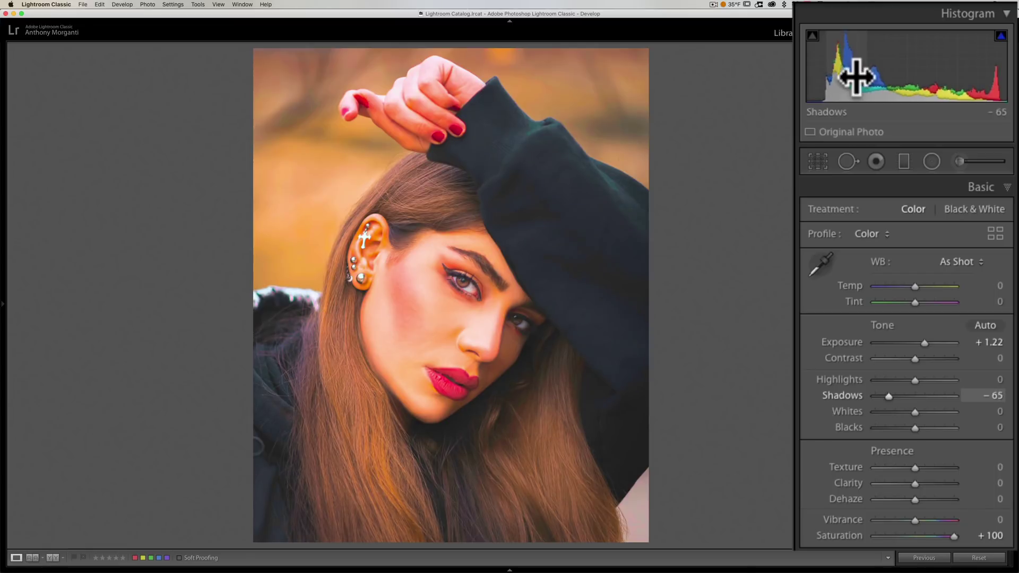
left_click_drag(839, 76, 828, 75)
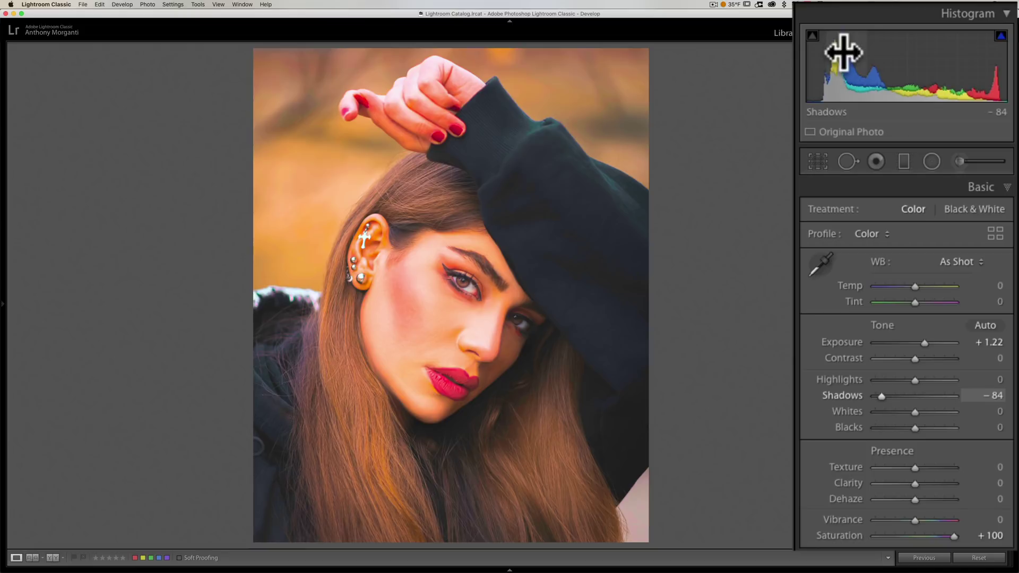
Step: Set highlights +11, whites +33 and blacks -51, then reset saturation to 0
left_click_drag(973, 82, 975, 82)
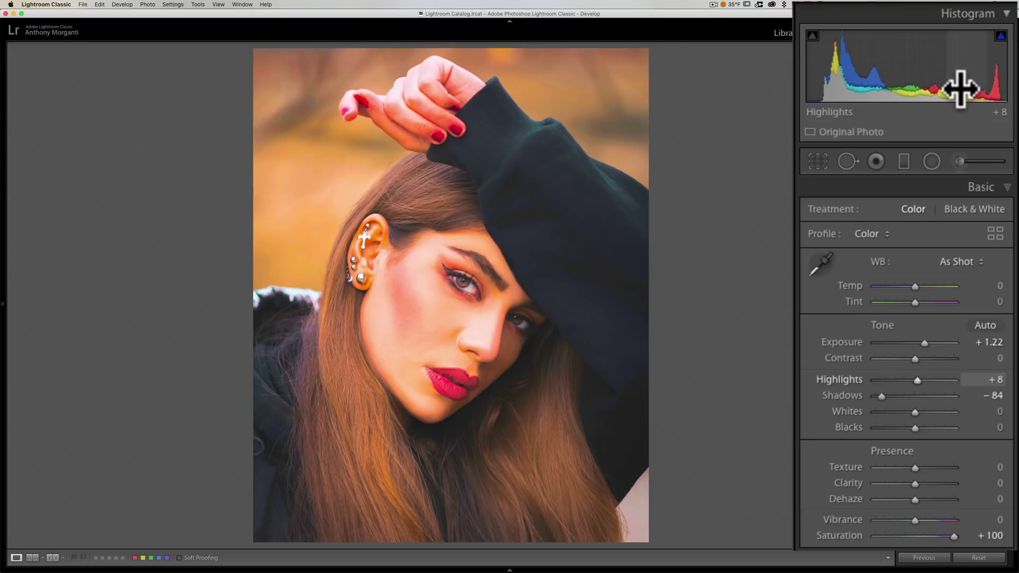
left_click_drag(963, 86, 1004, 86)
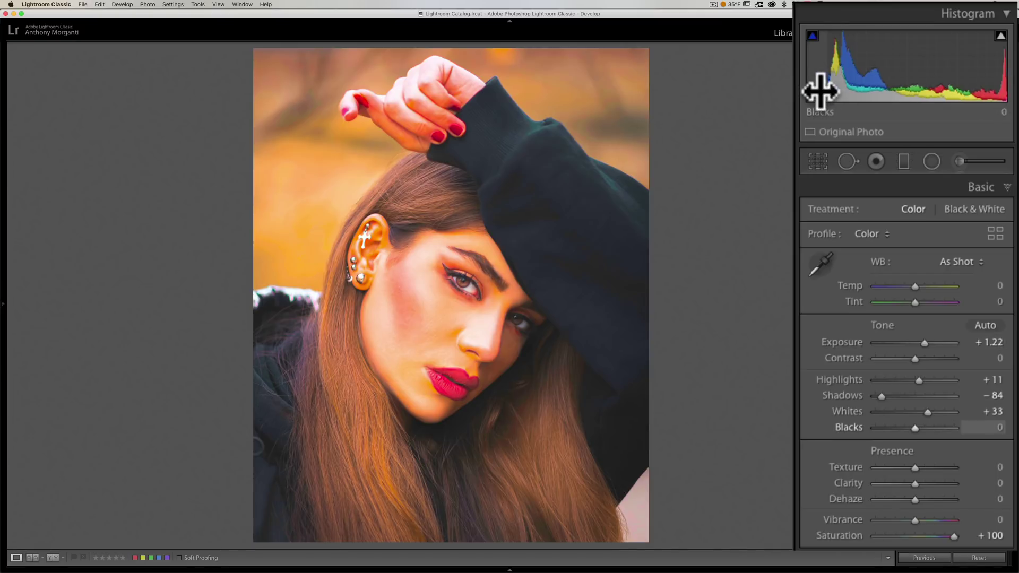
mouse_move(821, 92)
left_mouse_down()
mouse_move(798, 91)
mouse_move(811, 92)
left_mouse_up()
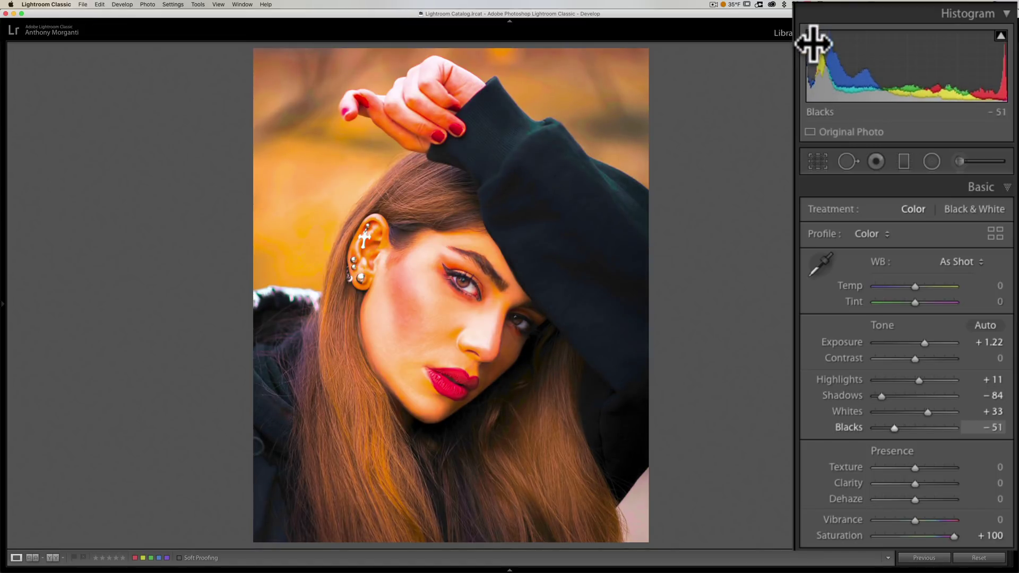
double_click(848, 537)
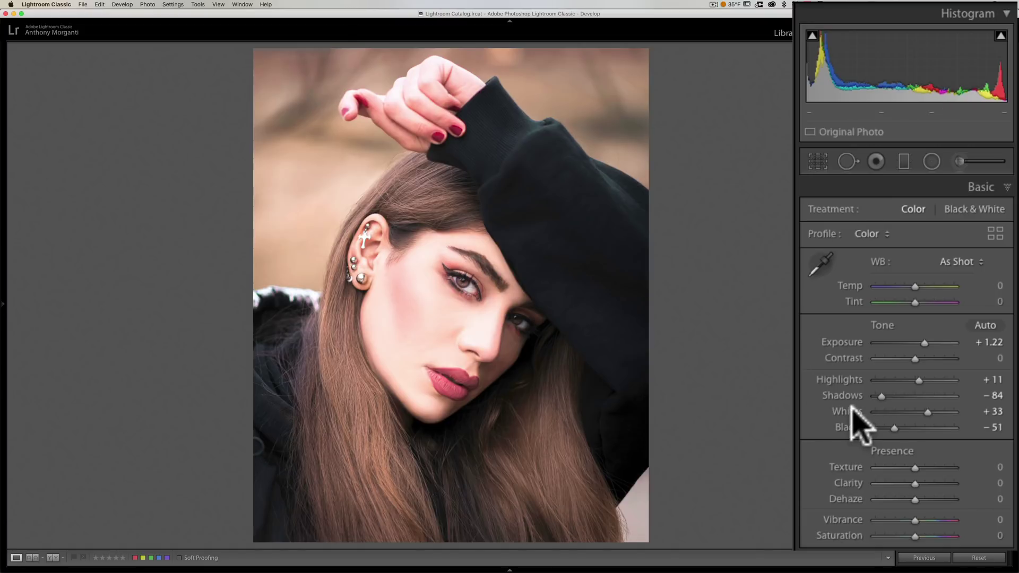
Step: Compare the toned portrait with its Before view twice, then advance to the snowy river photo
key("backslash")
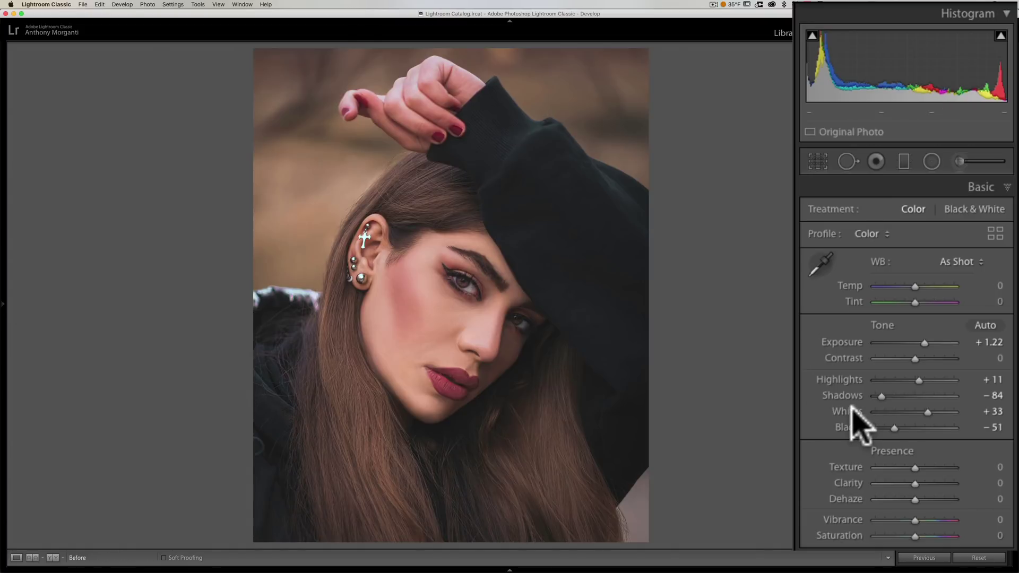
key("backslash")
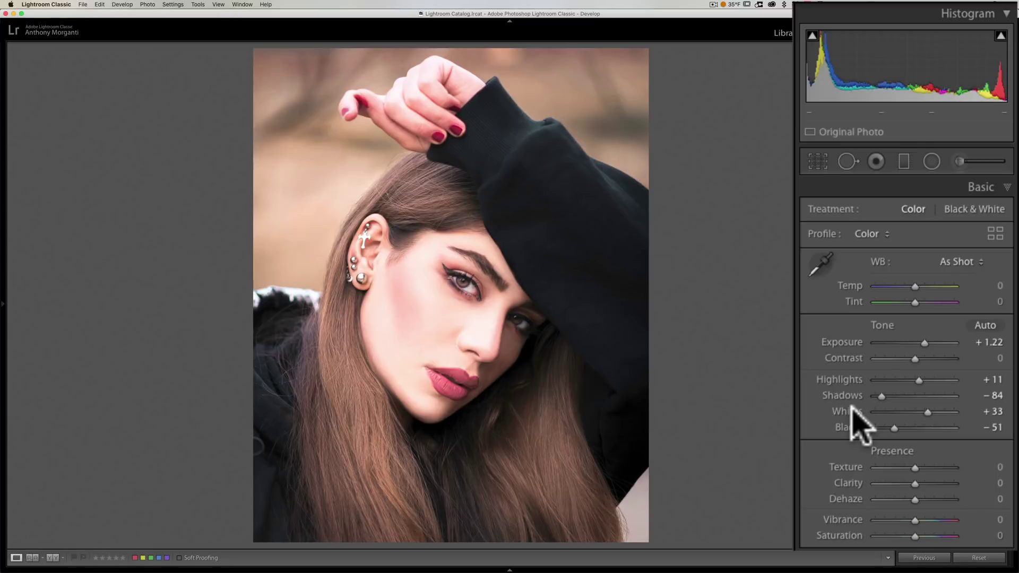
key("backslash")
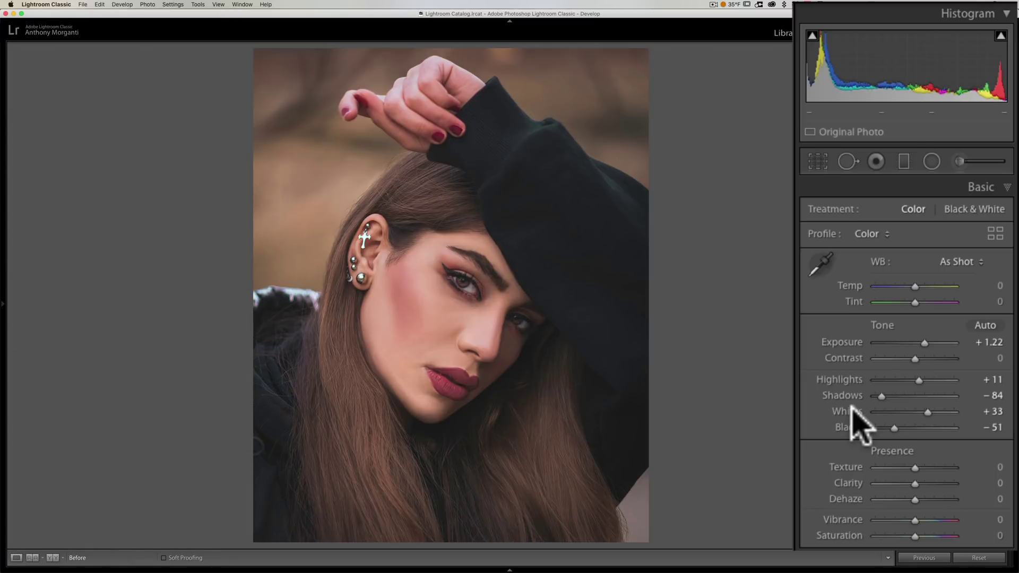
key("backslash")
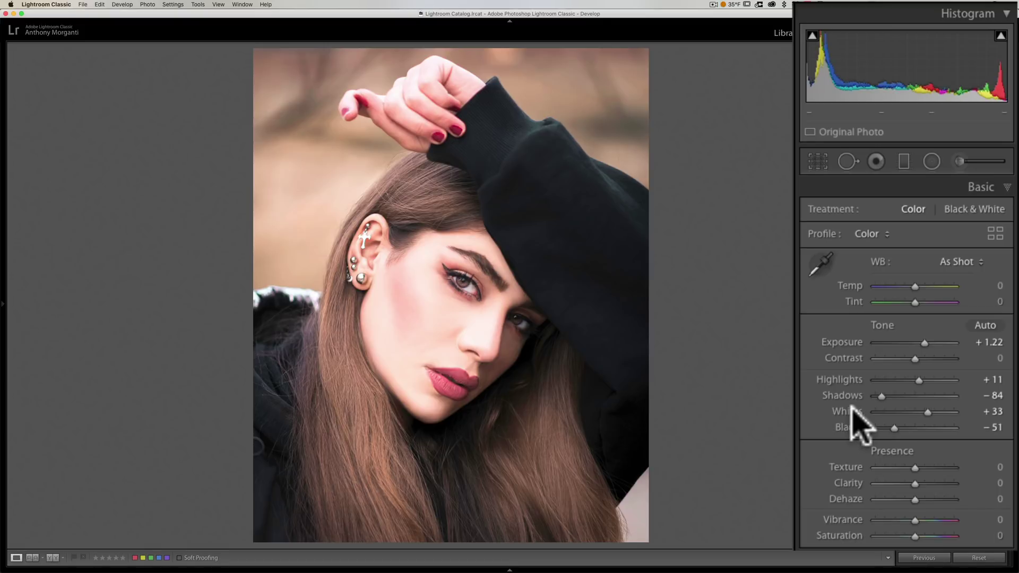
key("Right")
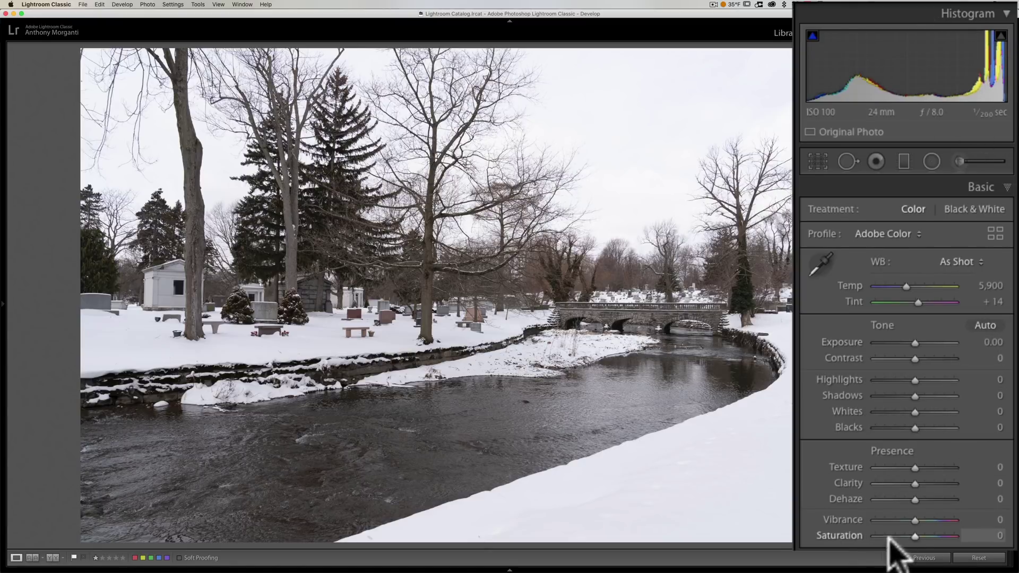
Step: Under temporary +100 saturation, set exposure -1.22, highlights -64, whites +50, blacks -16, then reset saturation to 0
left_click_drag(915, 537, 961, 537)
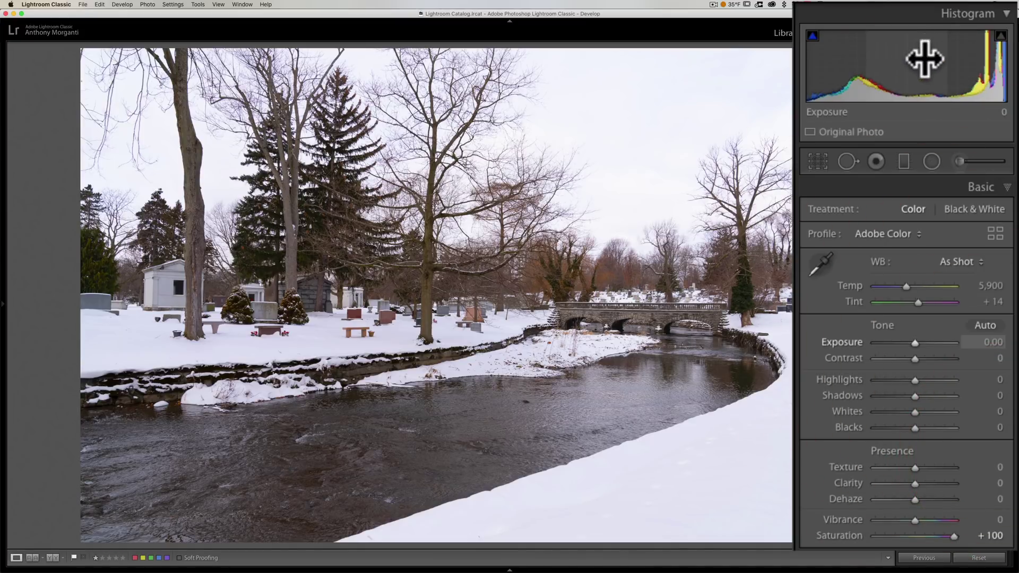
left_click_drag(924, 59, 867, 59)
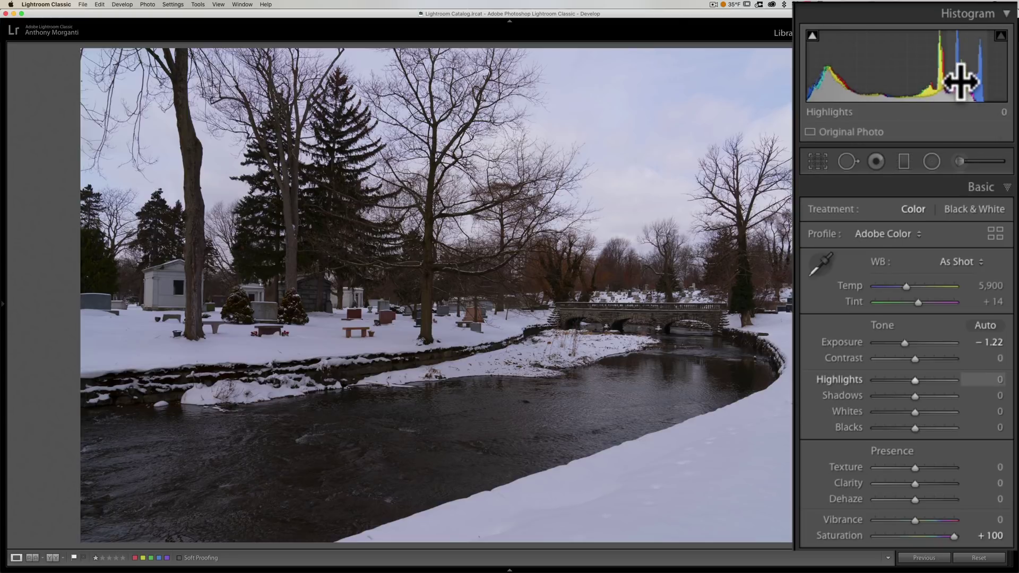
mouse_move(966, 64)
left_mouse_down()
mouse_move(1018, 86)
mouse_move(946, 64)
mouse_move(952, 53)
left_mouse_up()
left_click_drag(1001, 87, 1003, 85)
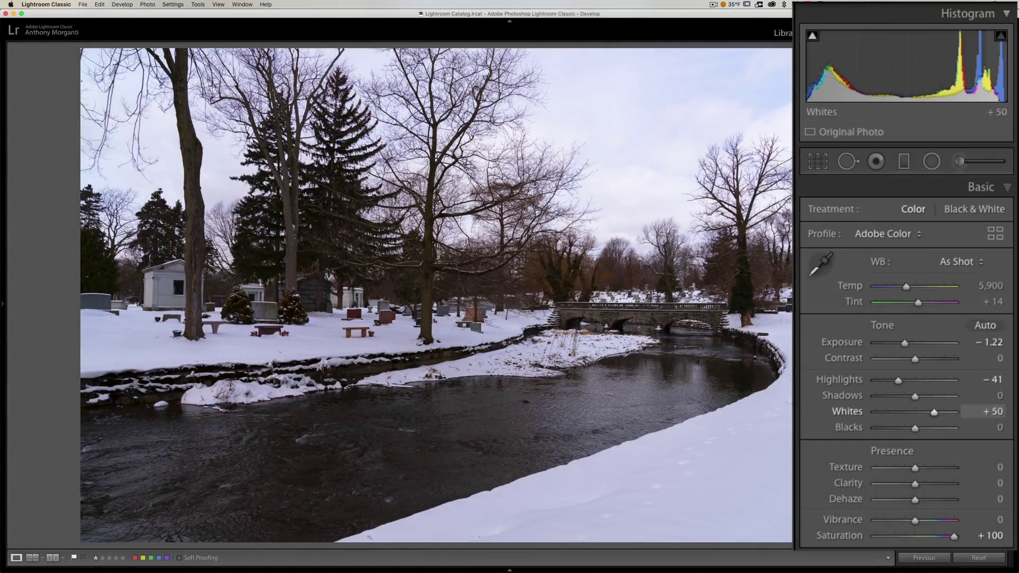
left_click_drag(987, 90, 975, 92)
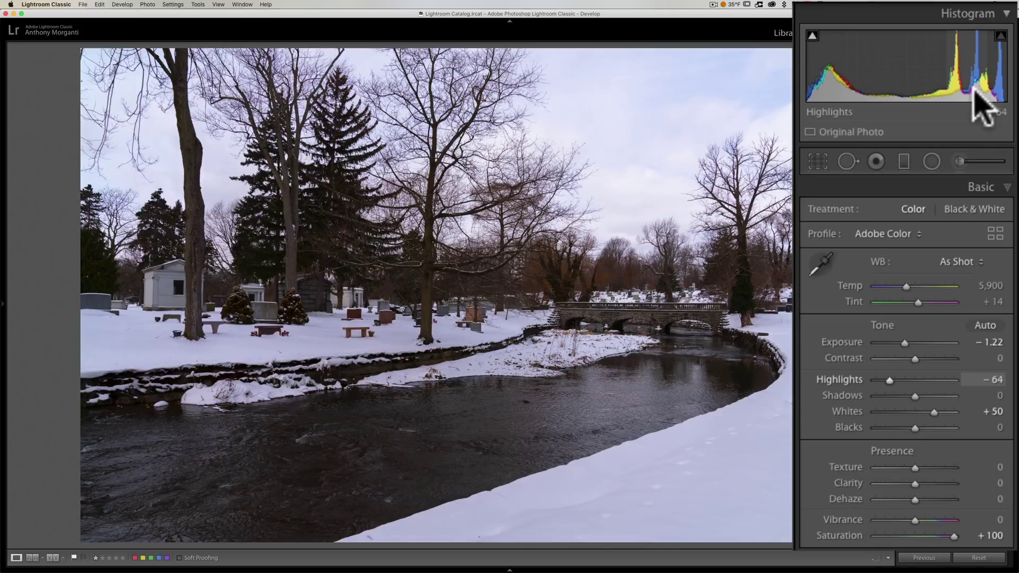
mouse_move(809, 96)
left_mouse_down()
mouse_move(797, 96)
mouse_move(810, 100)
left_mouse_up()
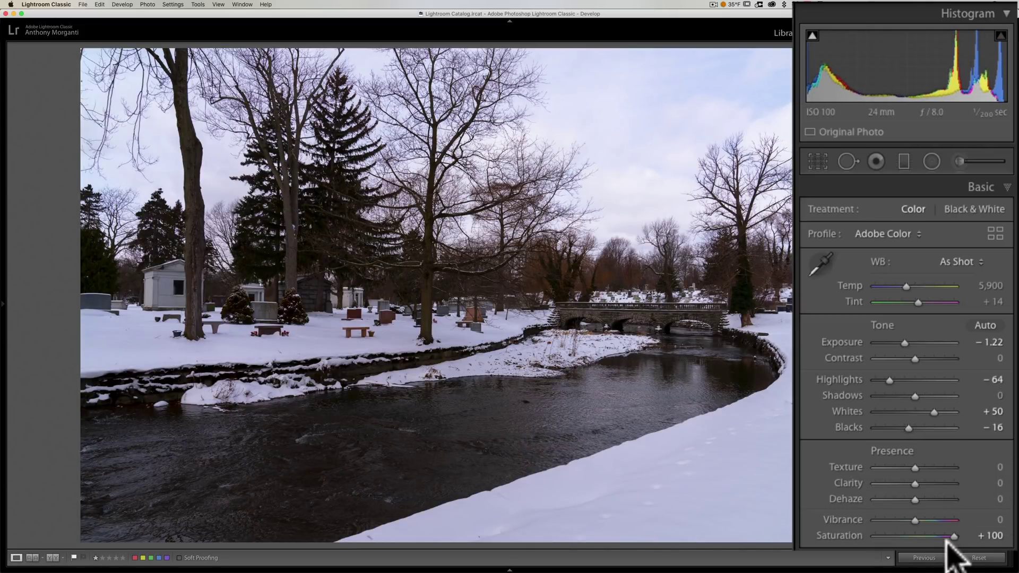
double_click(848, 535)
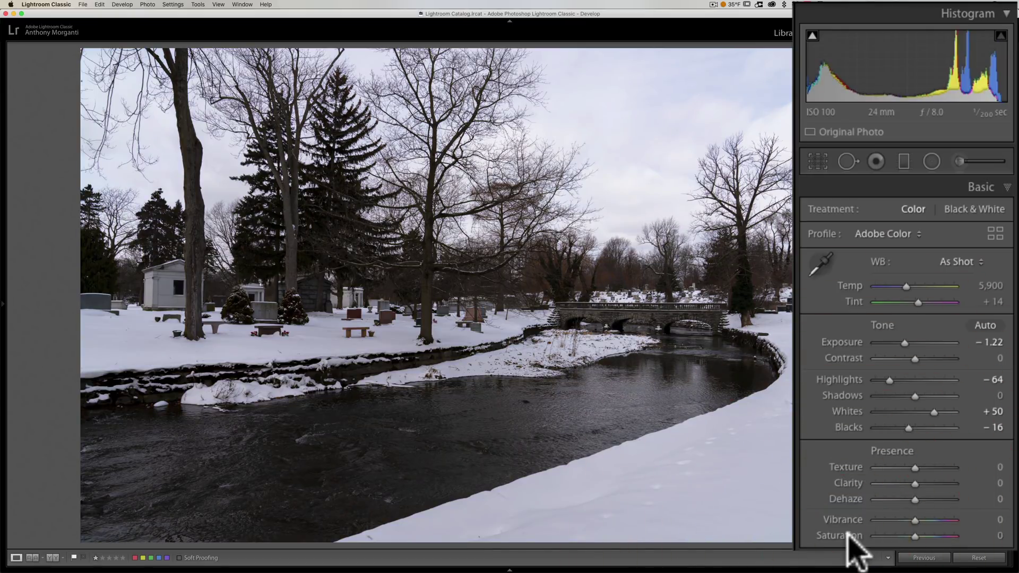
Step: Compare the snowy photo with its original, then advance to the lake photo with the white museum
key("backslash")
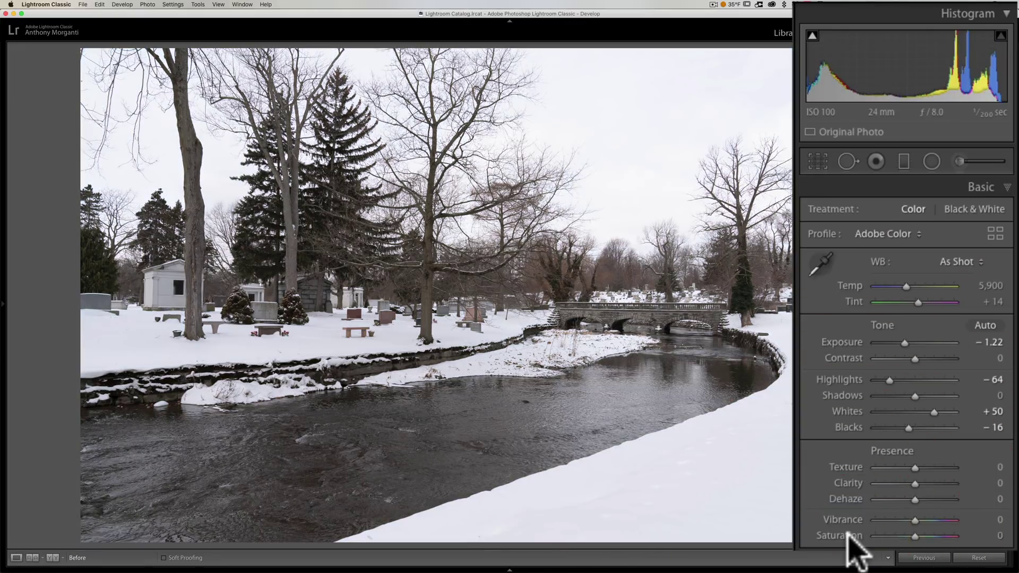
key("backslash")
key("backslash")
key("backslash")
key("backslash")
key("backslash")
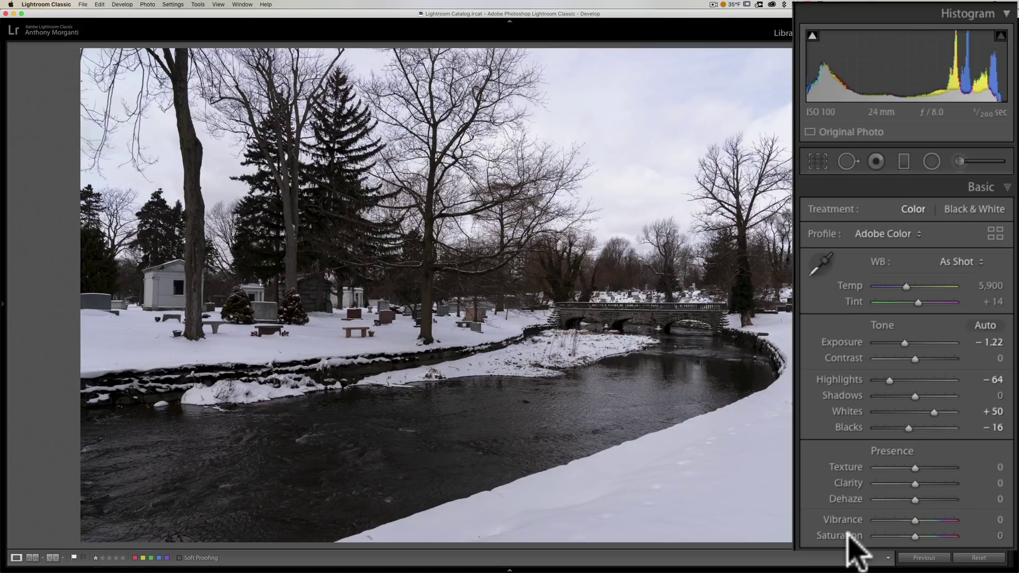
key("Right")
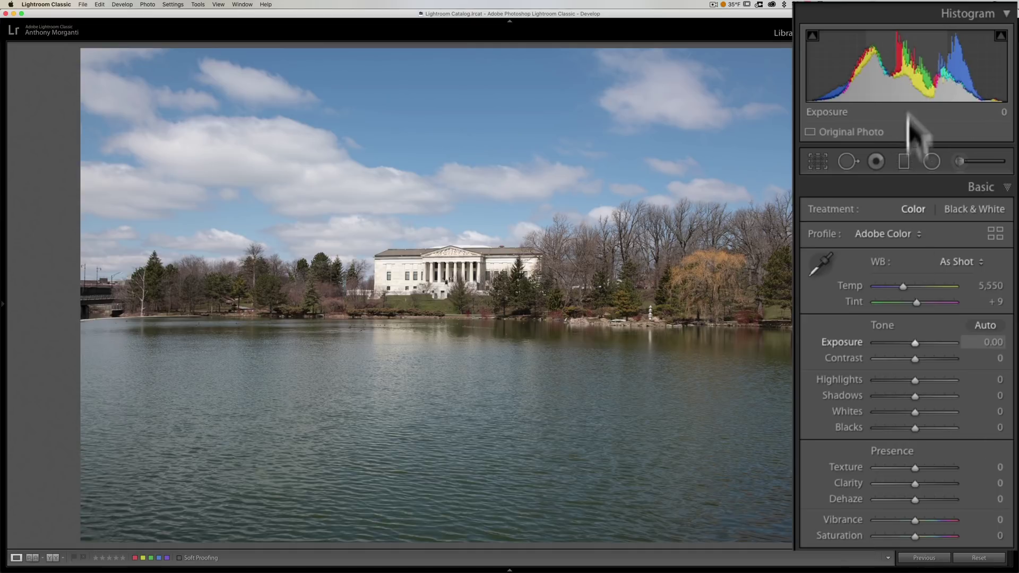
Step: With saturation at +100, set exposure +0.16, highlights +28, shadows -62, blacks -22 and whites +48
left_click_drag(913, 537, 1004, 546)
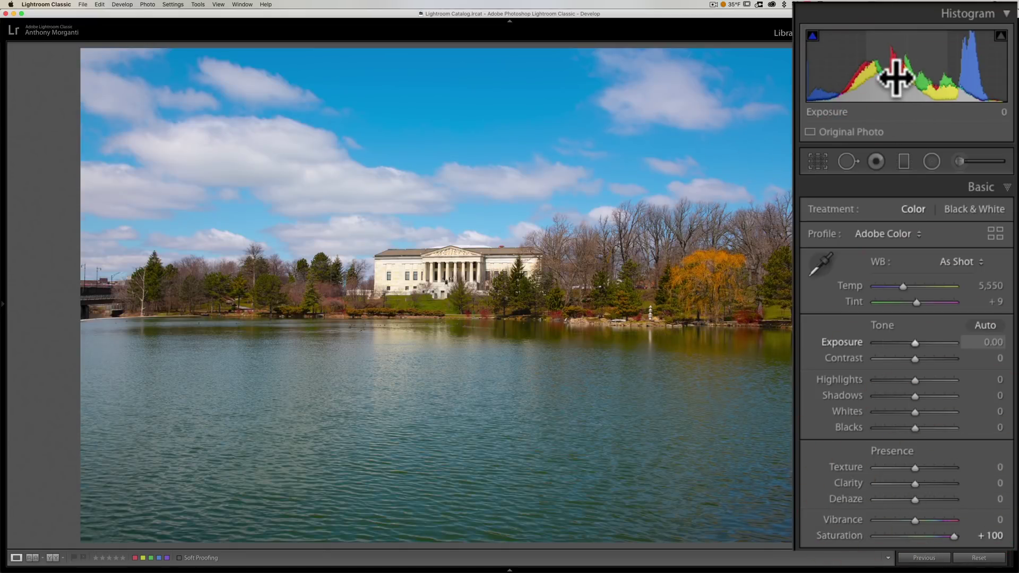
left_click_drag(896, 77, 822, 84)
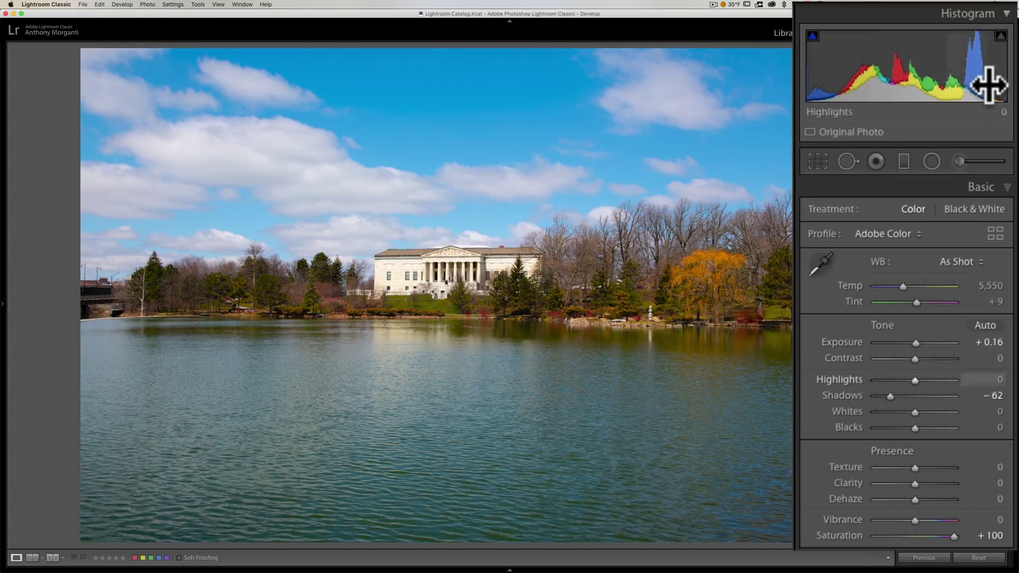
left_click_drag(967, 83, 982, 84)
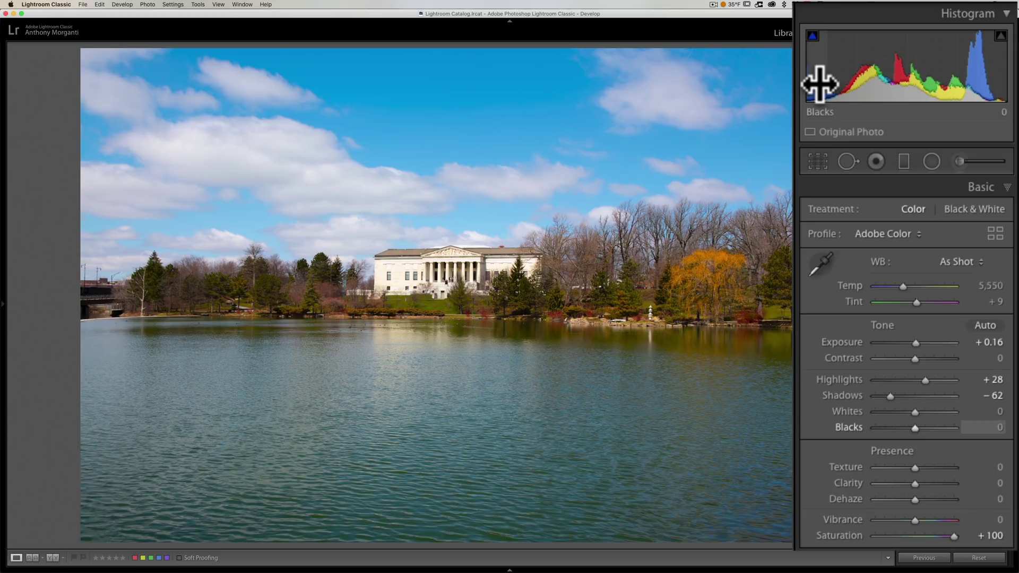
left_click_drag(835, 85, 817, 85)
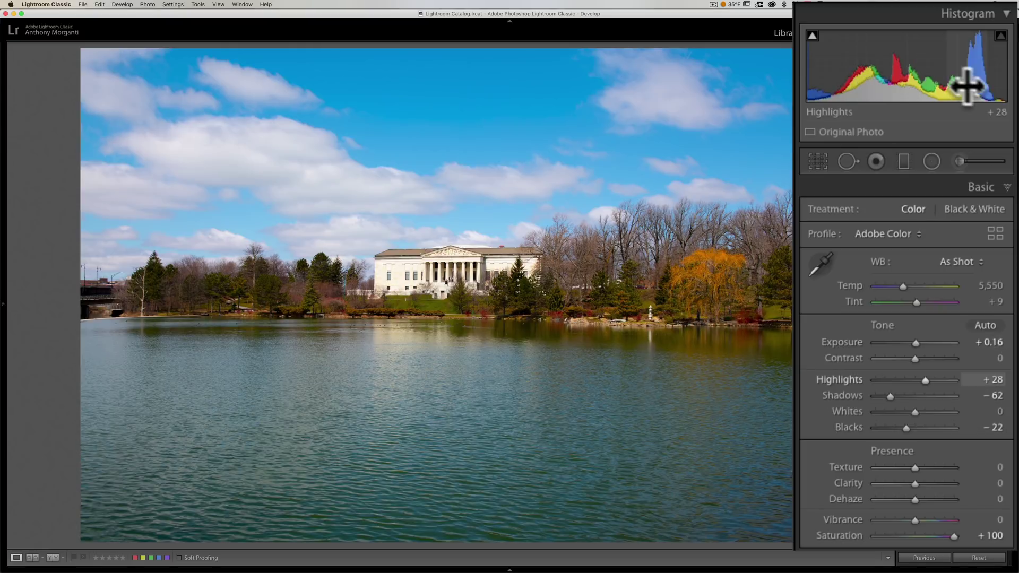
left_click_drag(997, 87, 1017, 88)
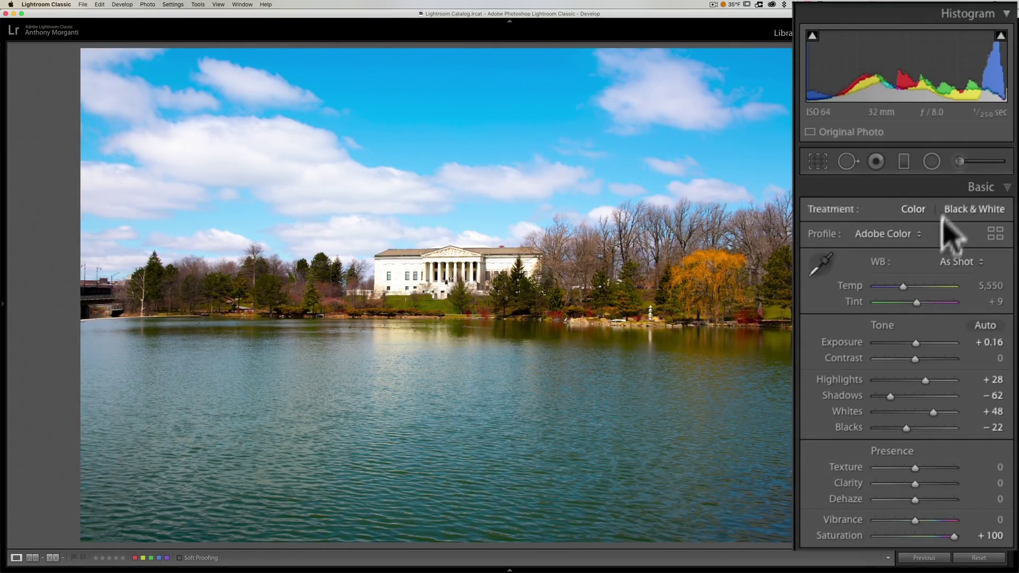
Step: Reset the lake photo's saturation to 0, compare with the original, and advance to the two-girls photo
double_click(837, 538)
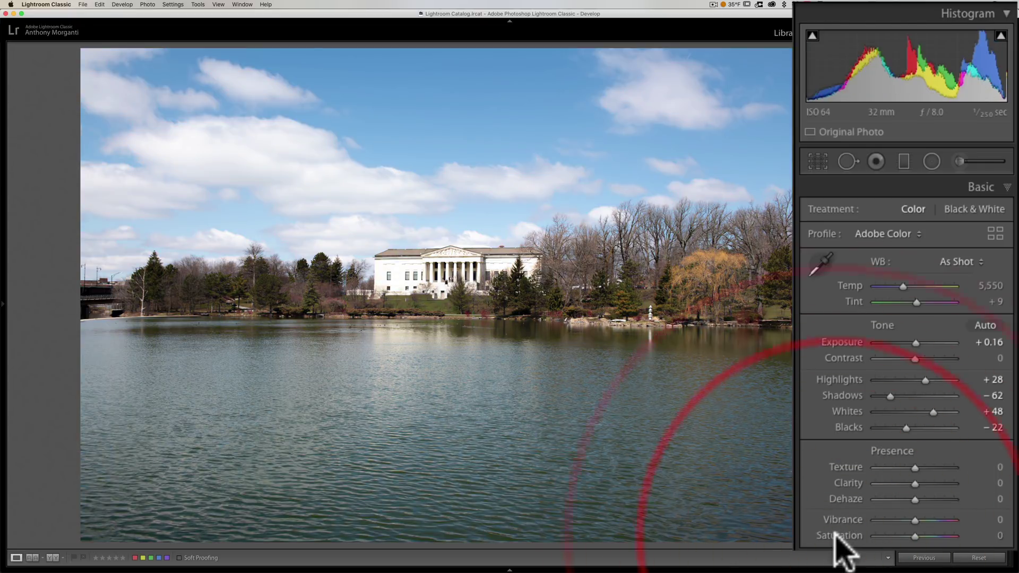
key("backslash")
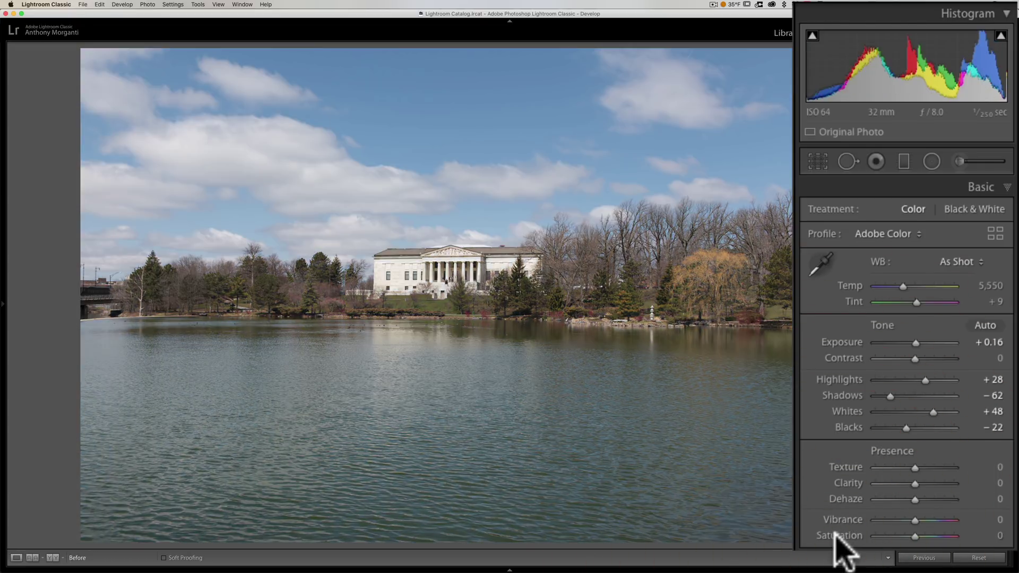
key("backslash")
key("backslash")
key("backslash")
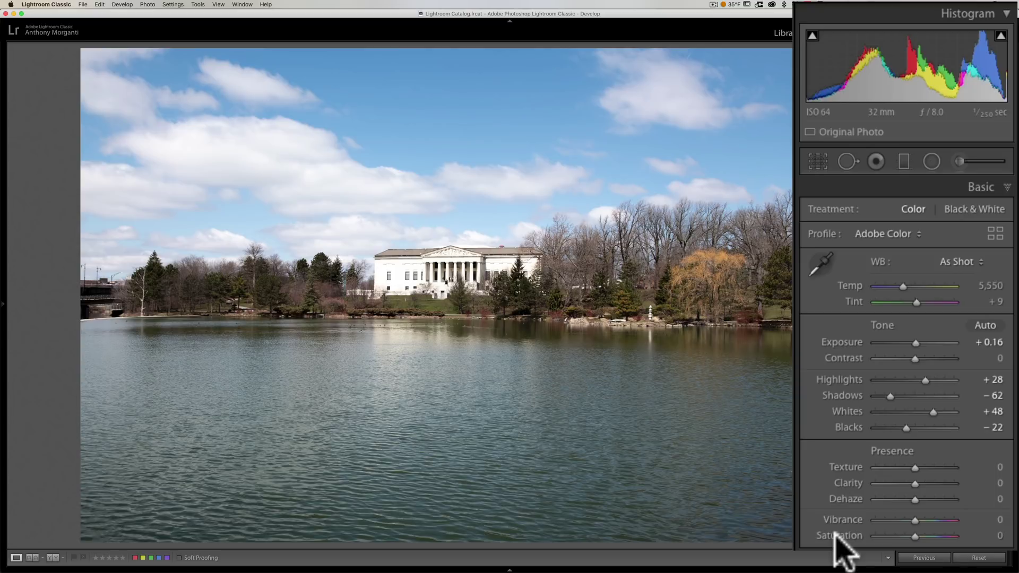
key("Right")
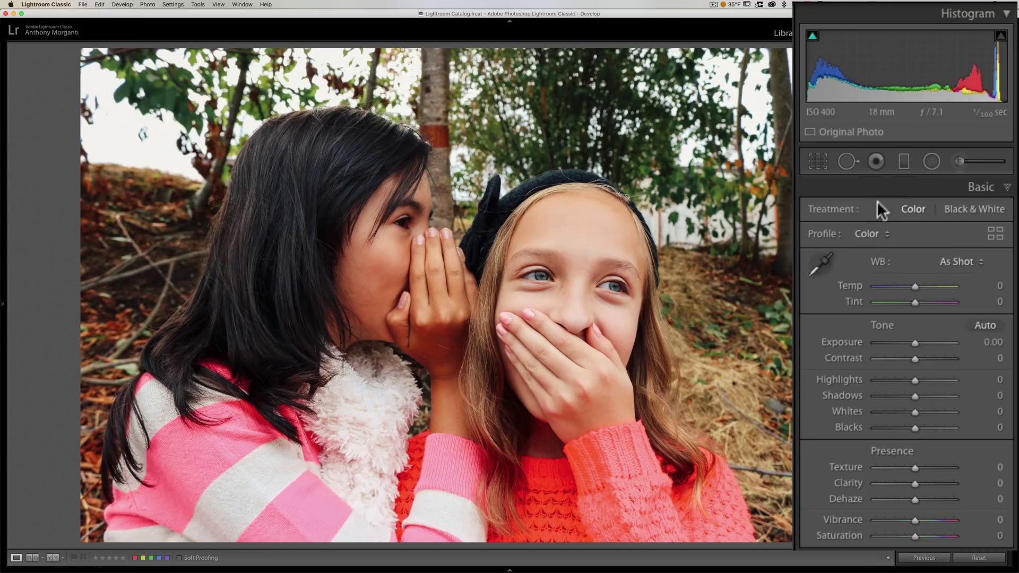
Step: Try exposure and highlights tweaks, then reset the Basic panel and set saturation to +100
left_click_drag(901, 78, 917, 78)
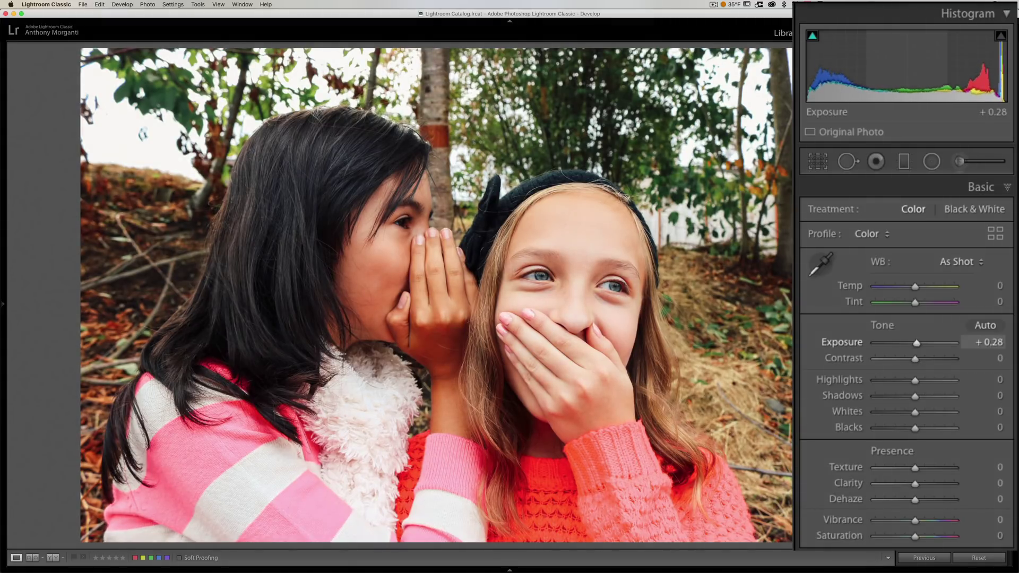
left_click_drag(974, 80, 983, 85)
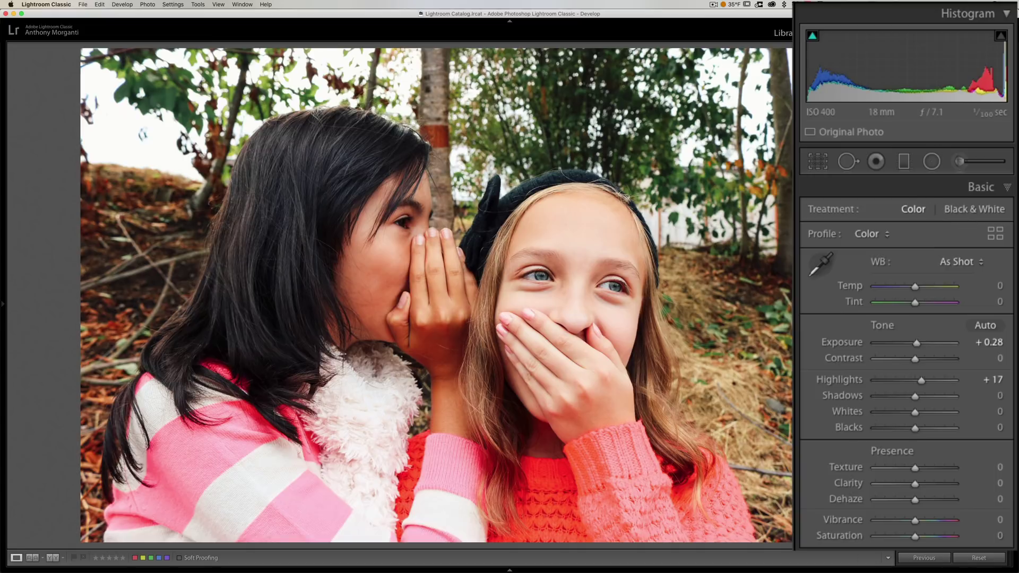
left_click_drag(915, 536, 955, 536)
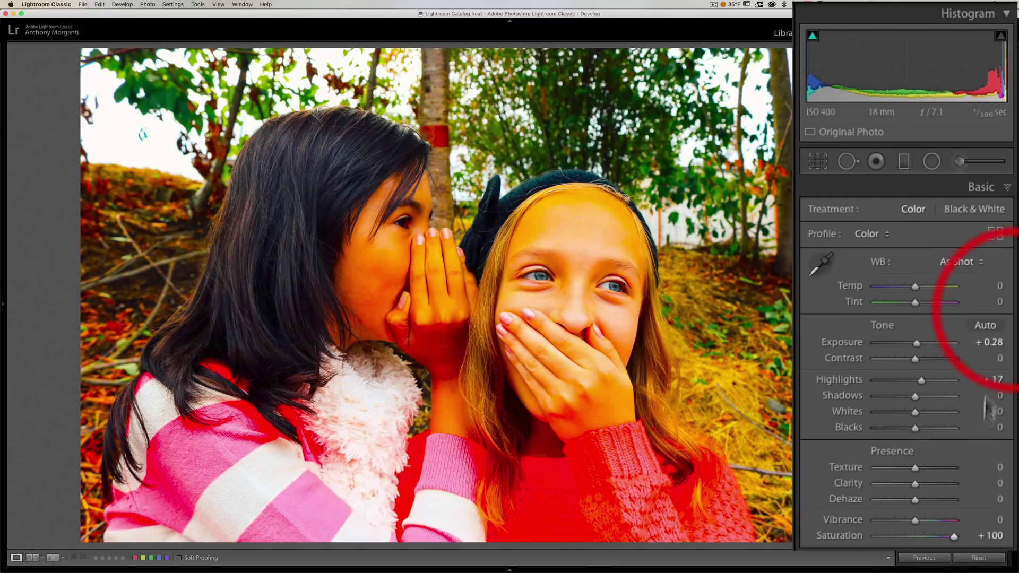
left_click(978, 557)
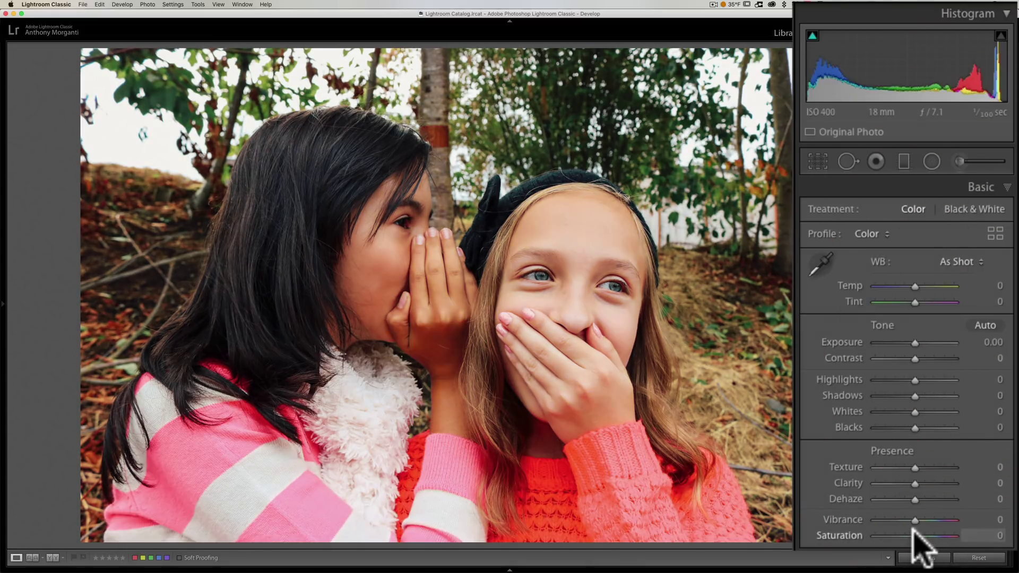
left_click(924, 558)
Step: Set exposure +0.30, blacks -21, whites +35, reset saturation to 0, compare, and go to the next photo
mouse_move(895, 70)
left_mouse_down()
mouse_move(912, 71)
mouse_move(892, 73)
left_mouse_up()
left_click_drag(807, 98, 796, 98)
left_click_drag(994, 97, 1010, 97)
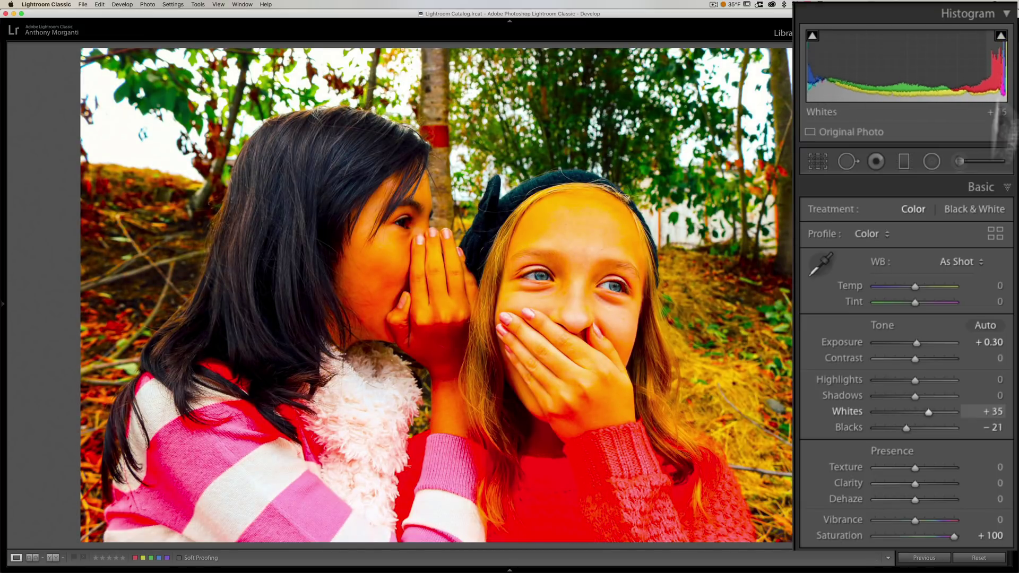
double_click(834, 531)
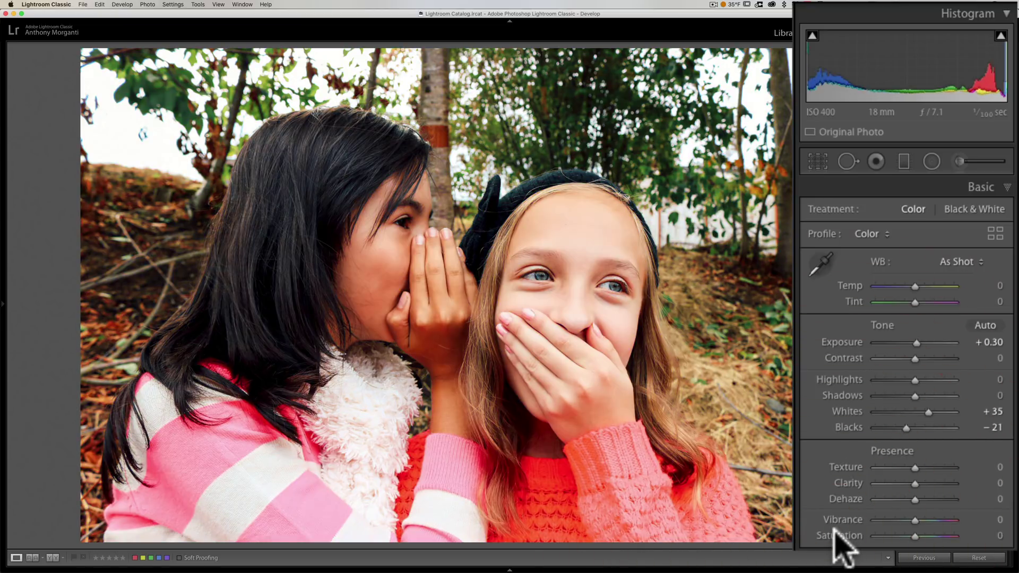
key("backslash")
key("backslash")
key("backslash")
key("backslash")
key("Right")
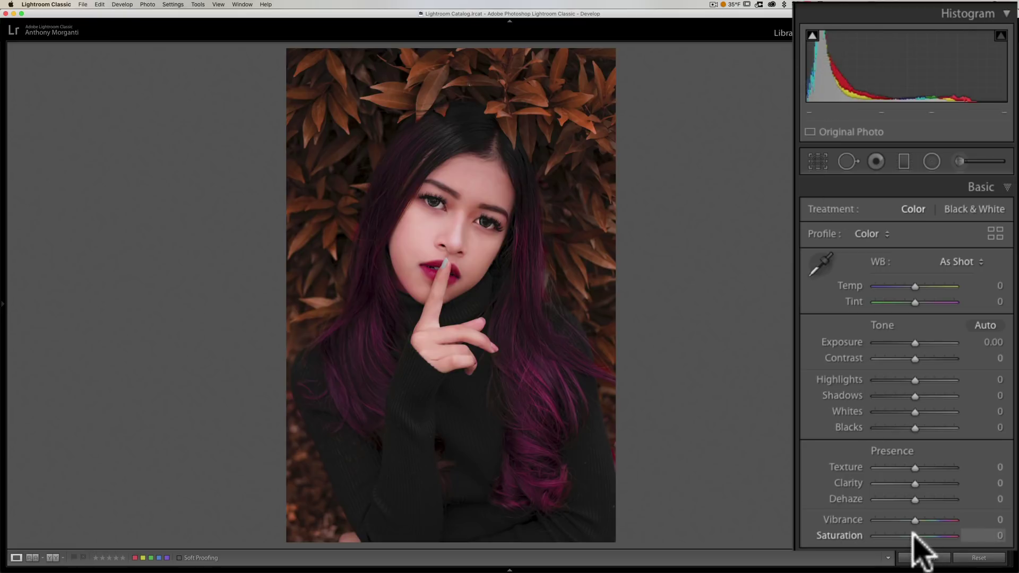
Step: Under temporary +100 saturation, set exposure +1.24, highlights +11, whites +20, blacks -13, then reset saturation and compare
left_click_drag(914, 535, 958, 535)
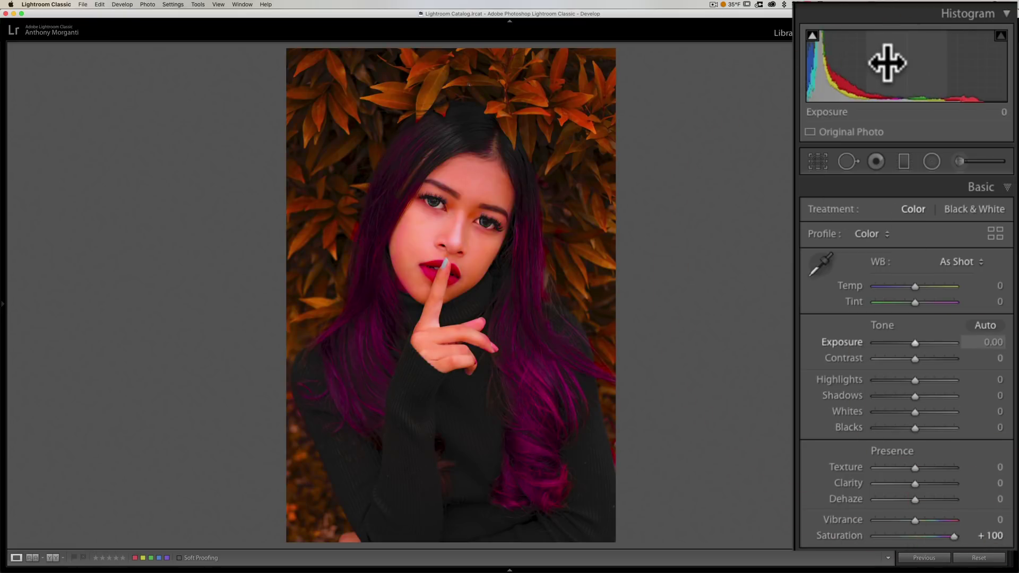
left_click_drag(887, 62, 1009, 95)
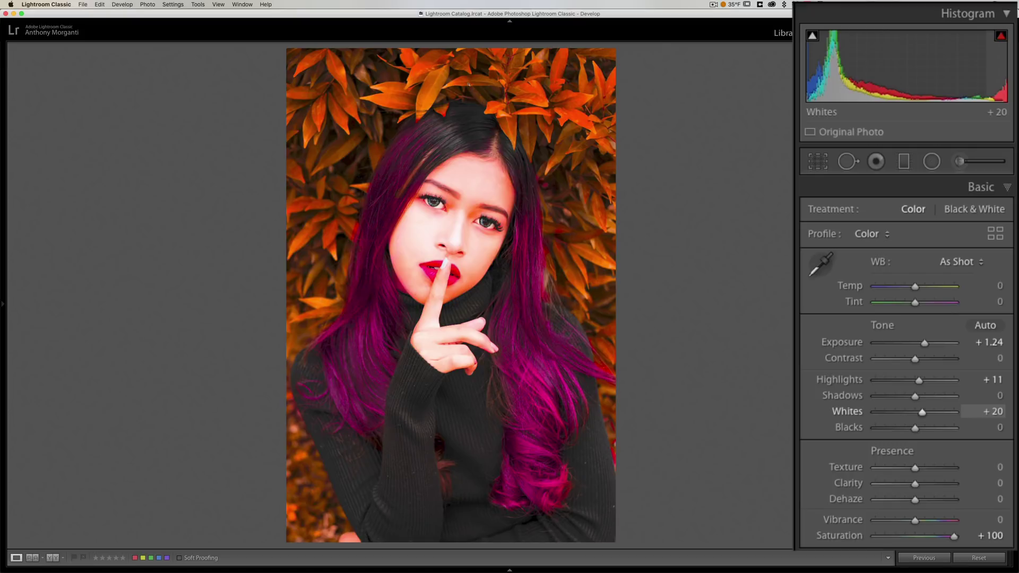
left_click_drag(815, 95, 806, 95)
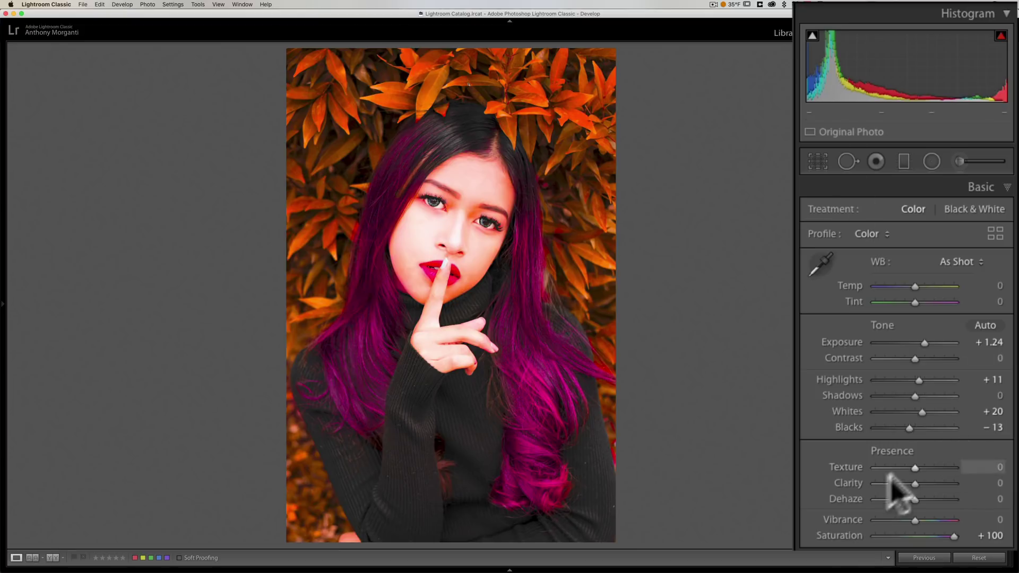
double_click(842, 535)
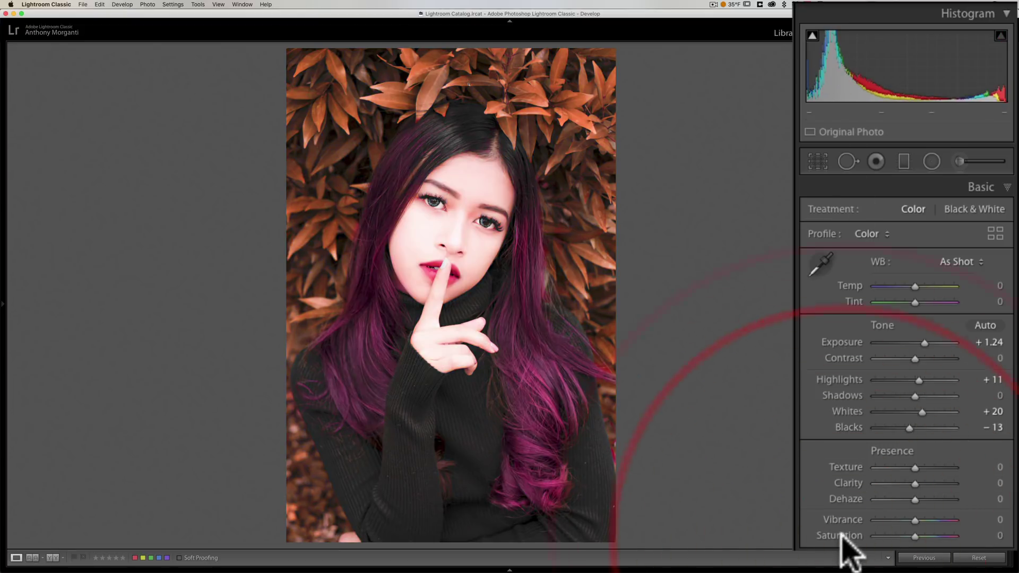
key("backslash")
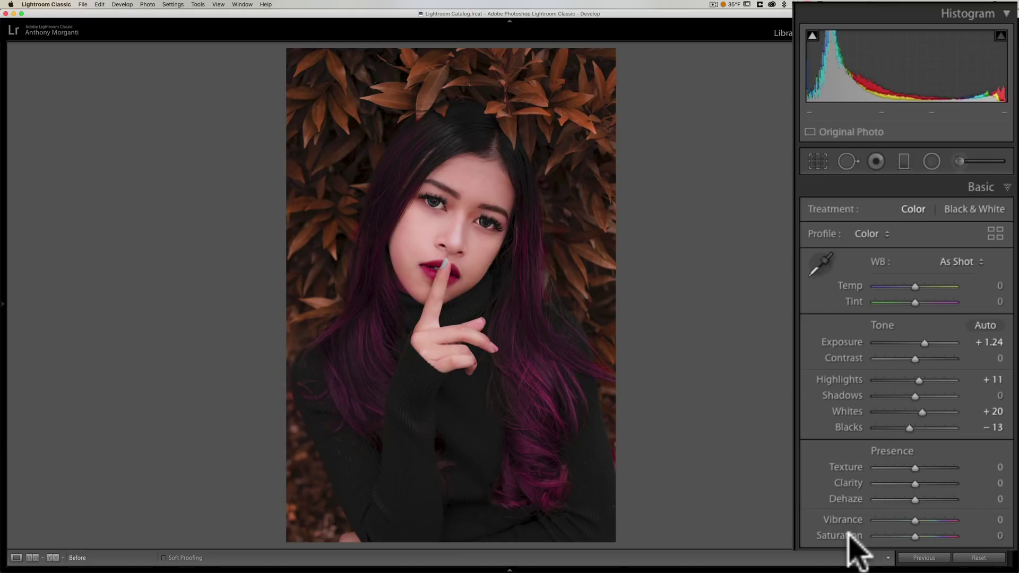
key("backslash")
key("backslash")
key("backslash")
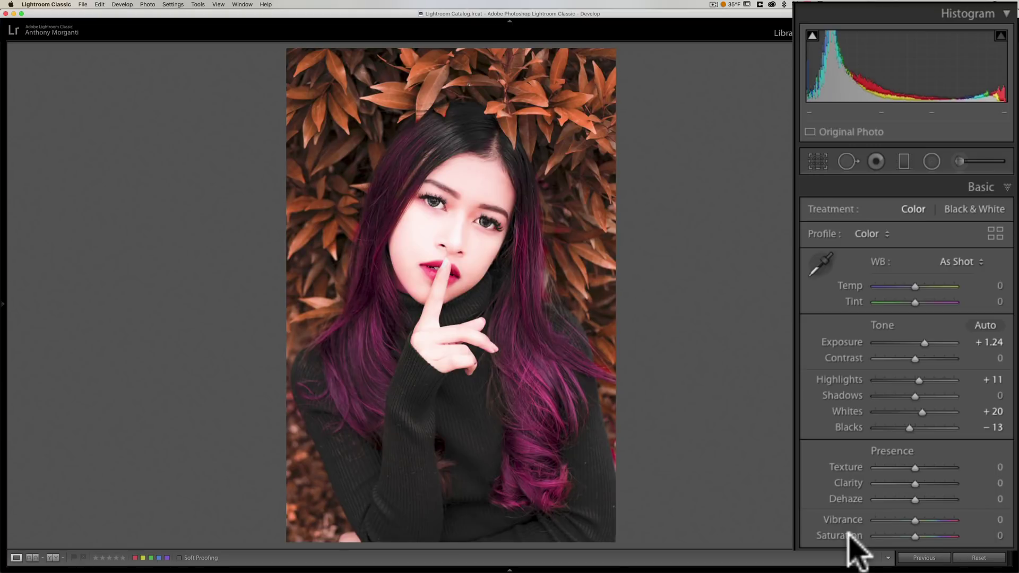